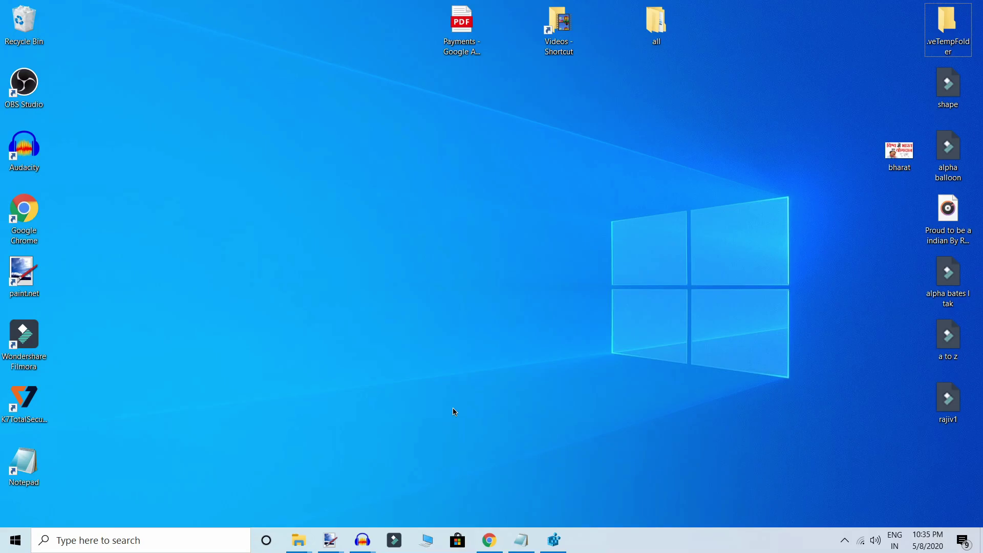
Search Windows for 'registry' and launch Registry Editor from the best match.
left_click(66, 541)
type("re")
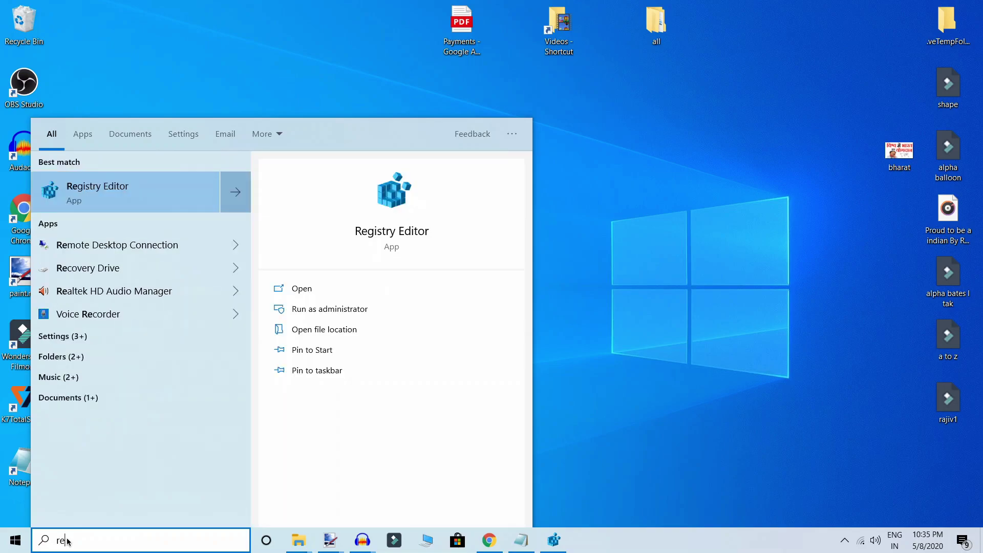
type("g")
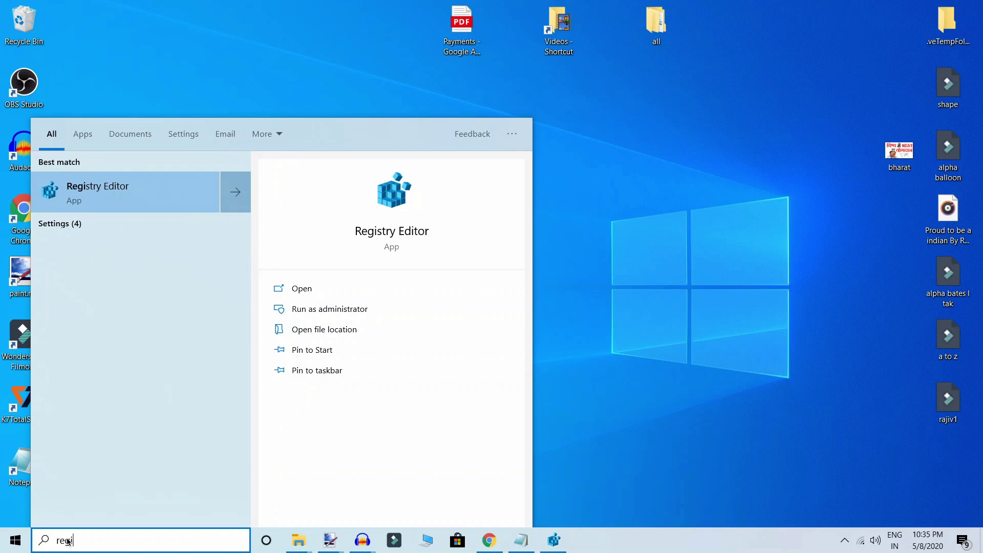
type("istry")
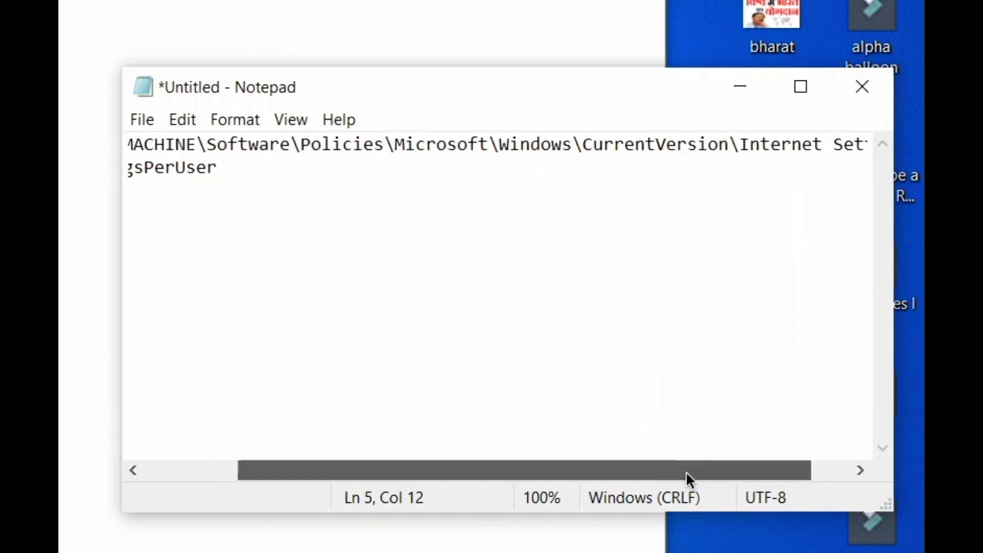
left_click_drag(593, 473, 739, 465)
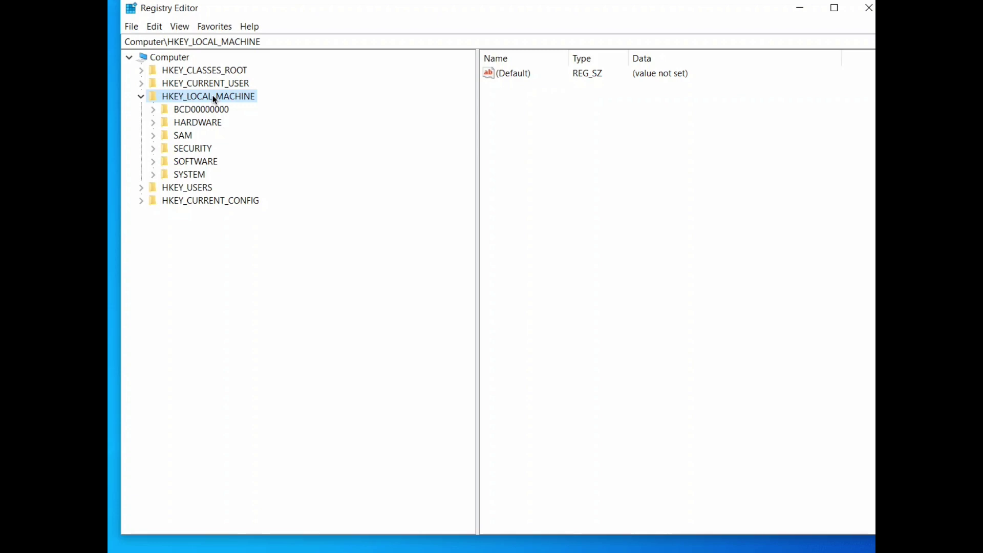
Expand HKLM SOFTWARE\Policies\Microsoft\Windows\CurrentVersion to Internet Settings, checking the path in the notes.
double_click(195, 162)
left_click_drag(465, 267, 465, 311)
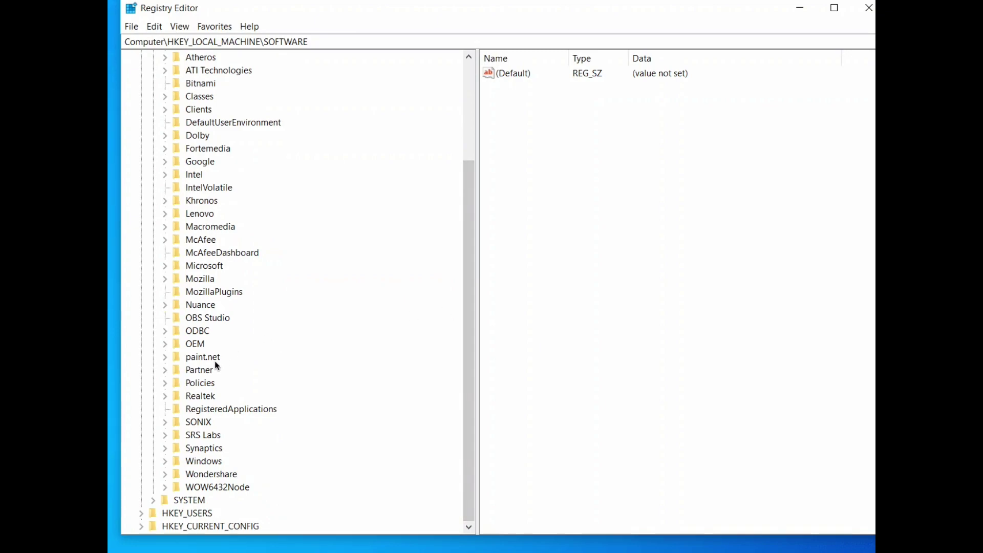
double_click(201, 387)
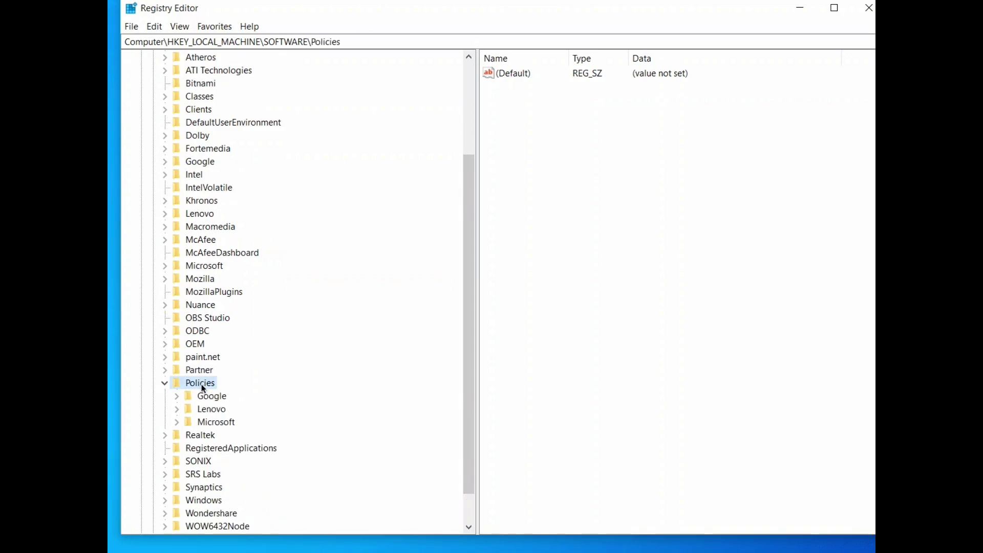
double_click(228, 421)
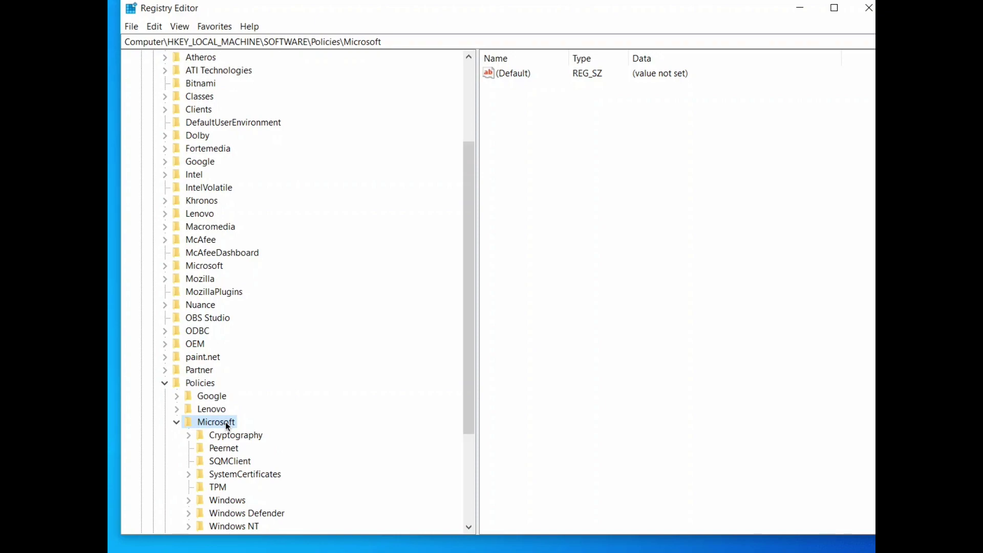
left_click_drag(468, 348, 468, 395)
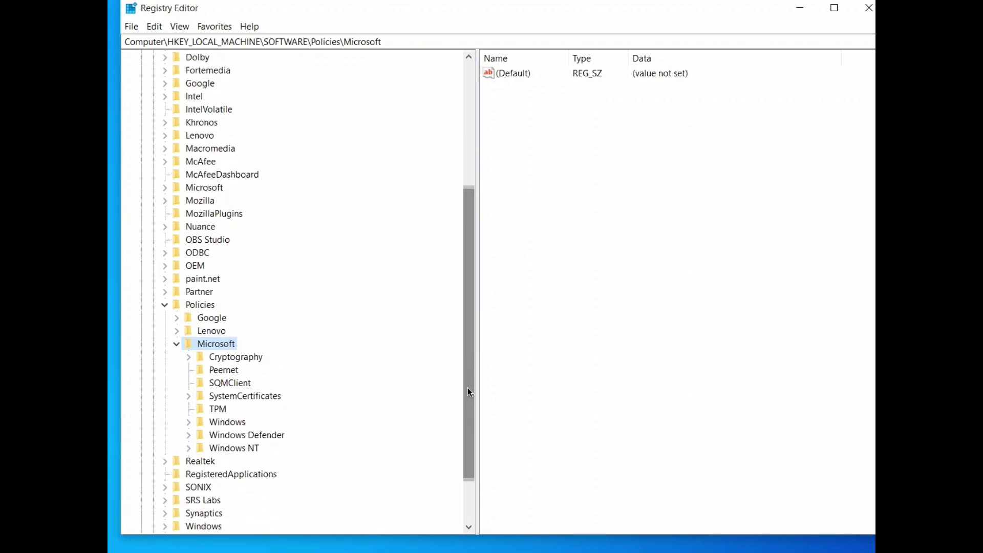
double_click(228, 423)
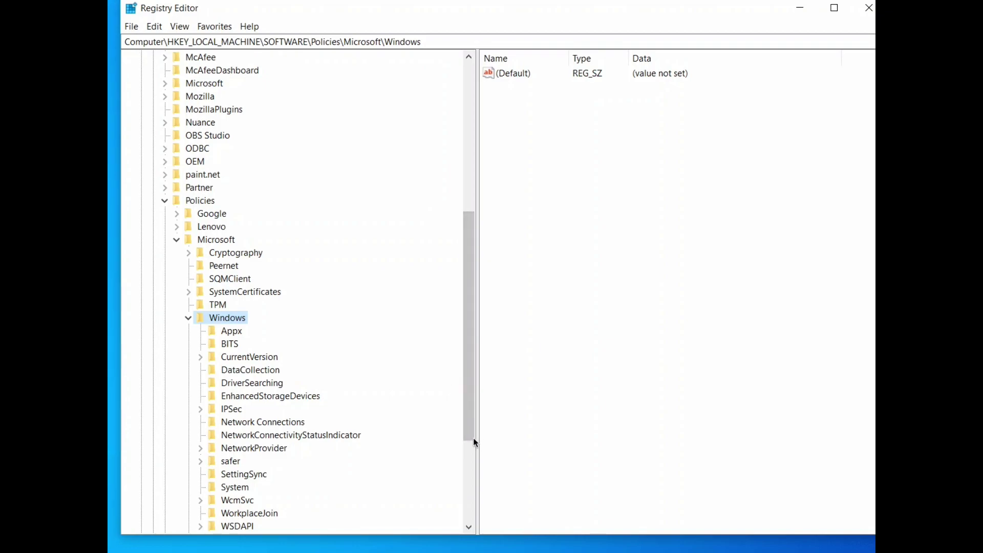
left_click_drag(469, 427, 468, 457)
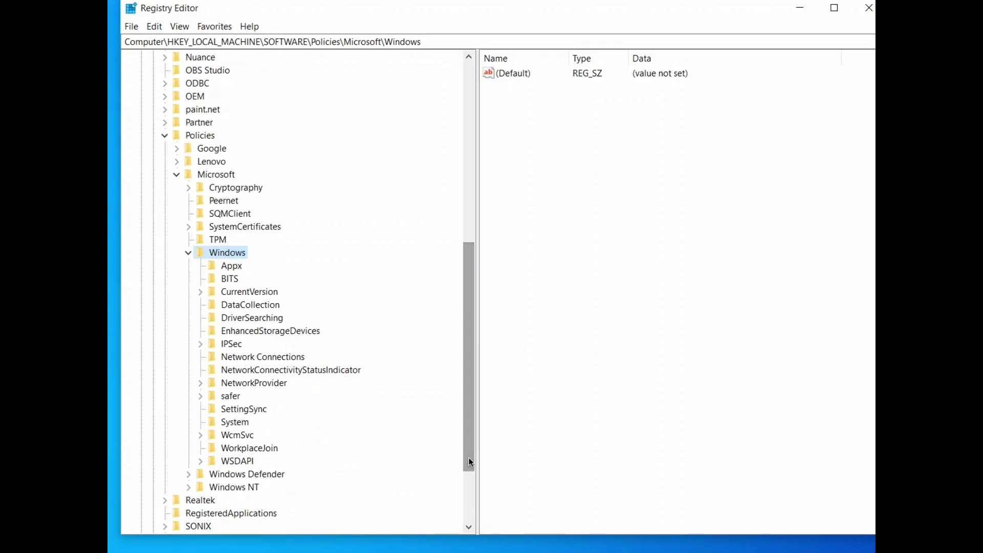
key("alt+Tab")
double_click(251, 290)
double_click(262, 306)
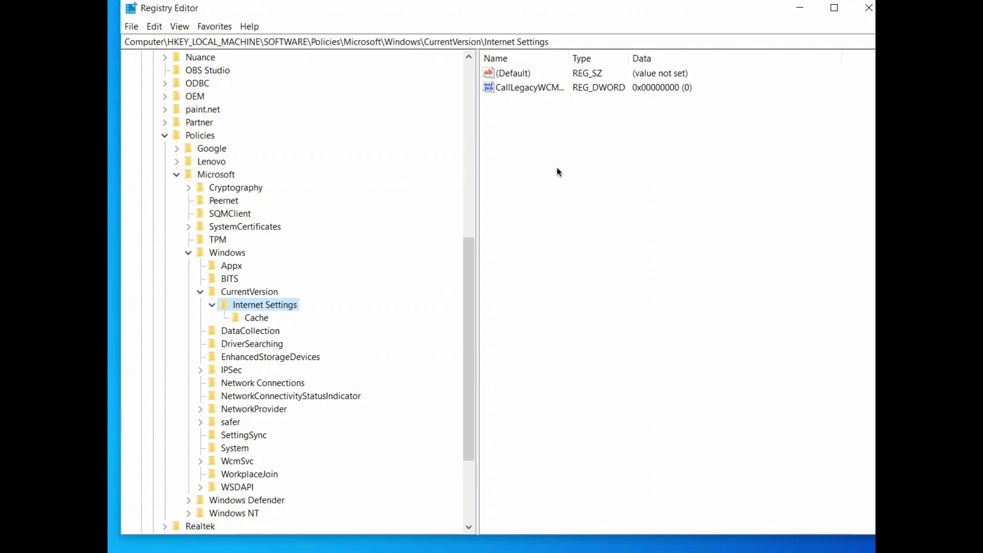
Add a DWORD (32-bit) value under Internet Settings and start renaming New Value #1.
right_click(568, 152)
mouse_move(598, 160)
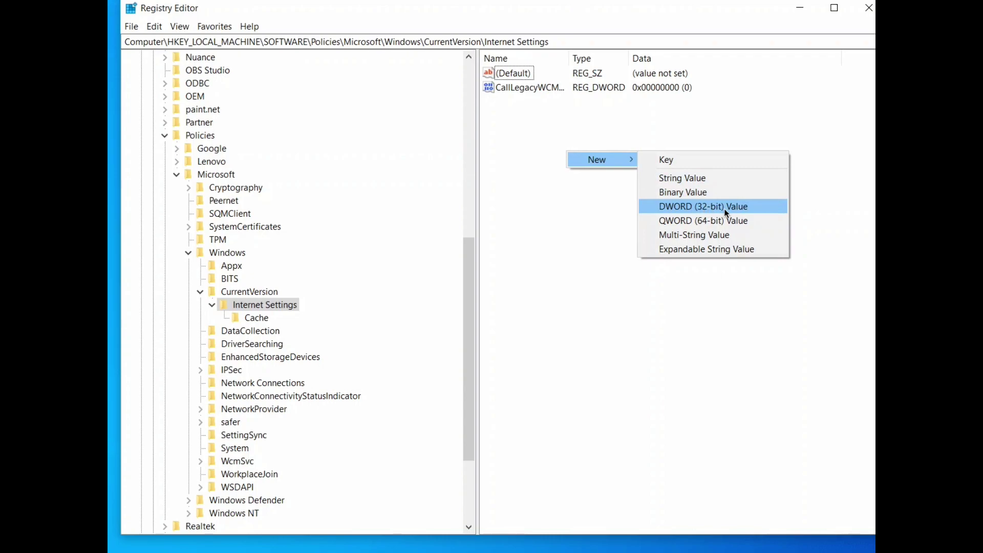
left_click(748, 208)
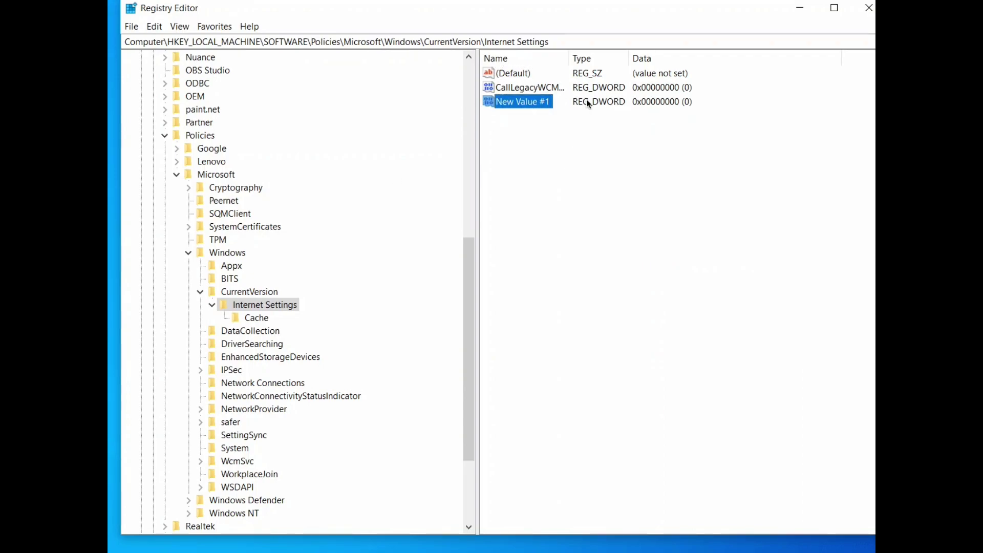
right_click(521, 106)
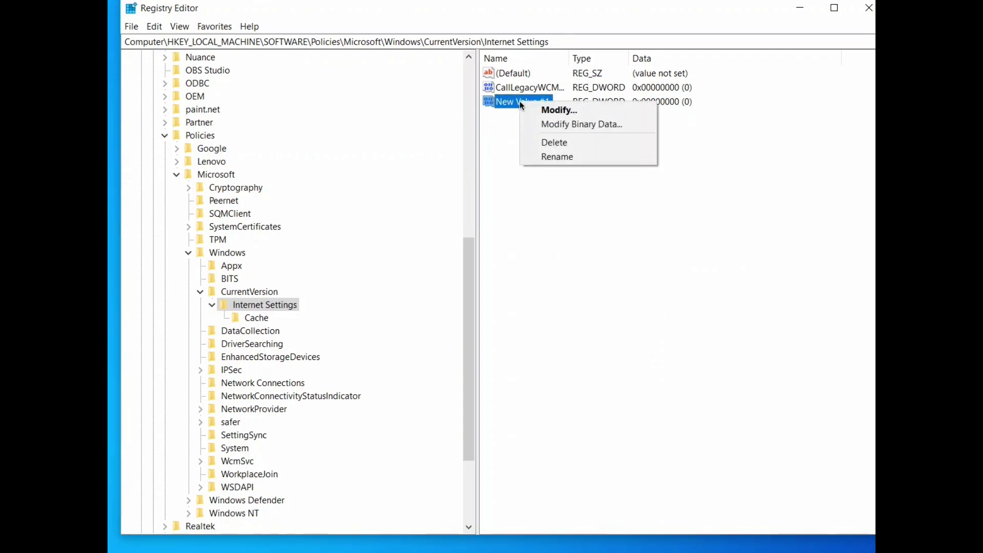
left_click(545, 157)
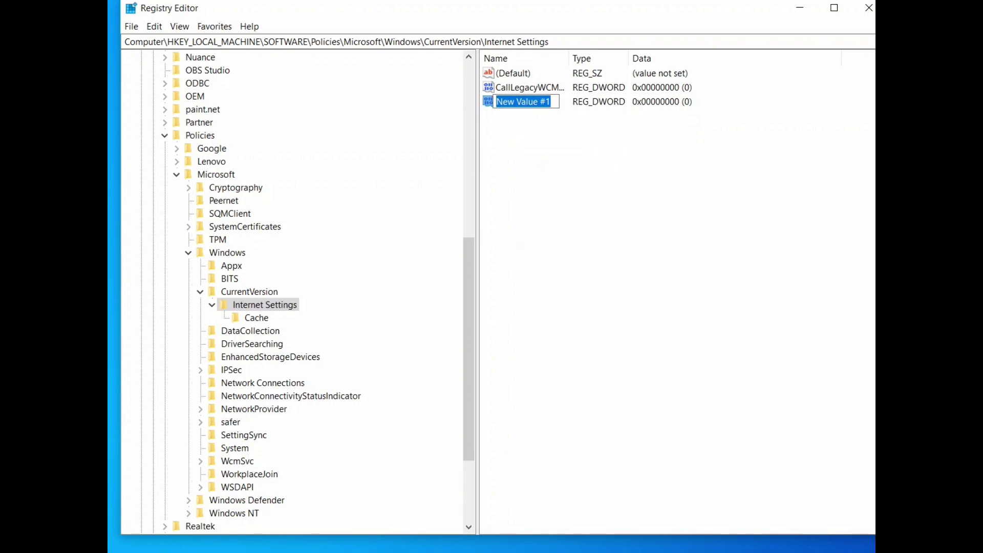
Bring Notepad forward and try selecting parts of the ProxySettingsPerUser name on line 2.
key("Return")
left_click(511, 523)
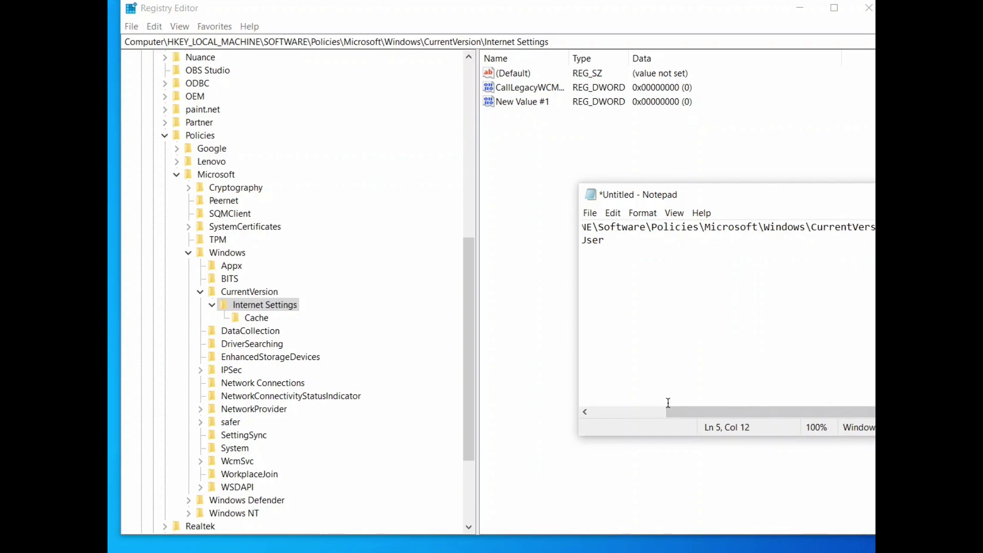
left_click_drag(667, 412, 588, 416)
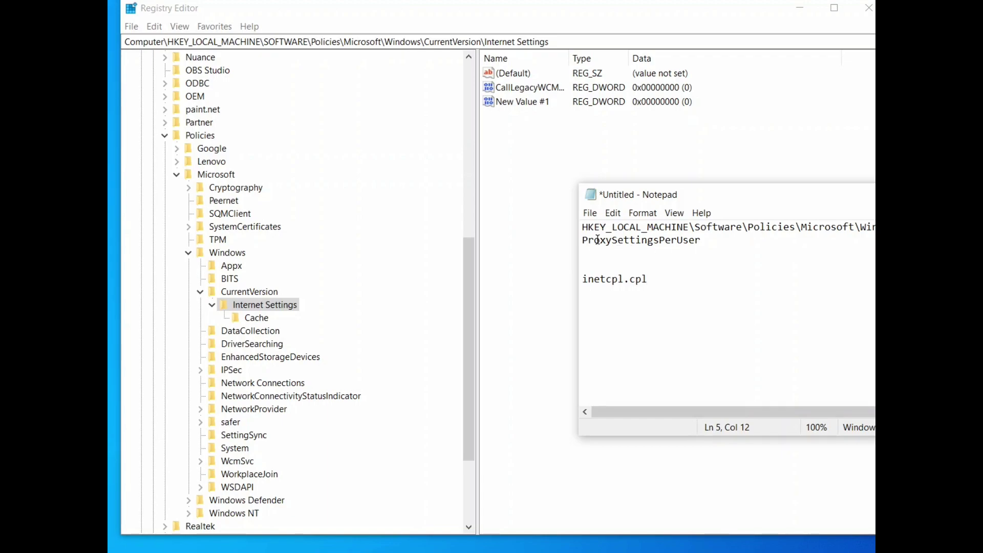
left_click_drag(612, 240, 581, 242)
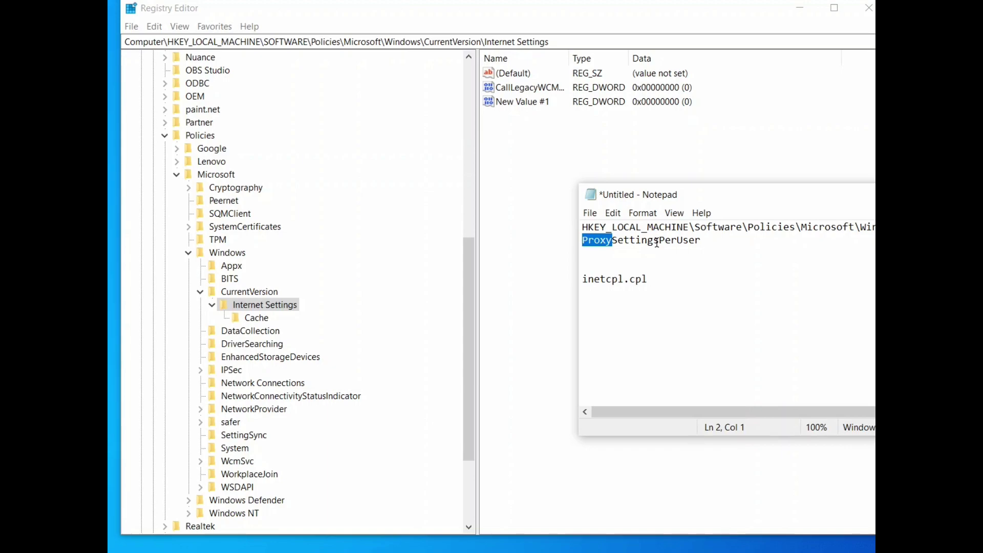
left_click_drag(658, 243, 613, 243)
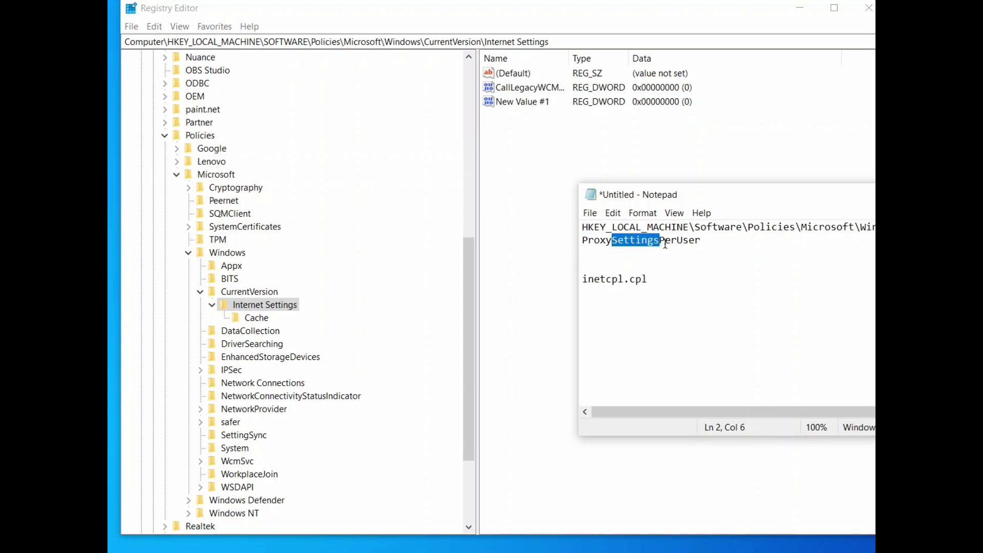
mouse_move(677, 243)
left_mouse_down()
mouse_move(660, 243)
mouse_move(679, 241)
left_mouse_up()
left_click(705, 241)
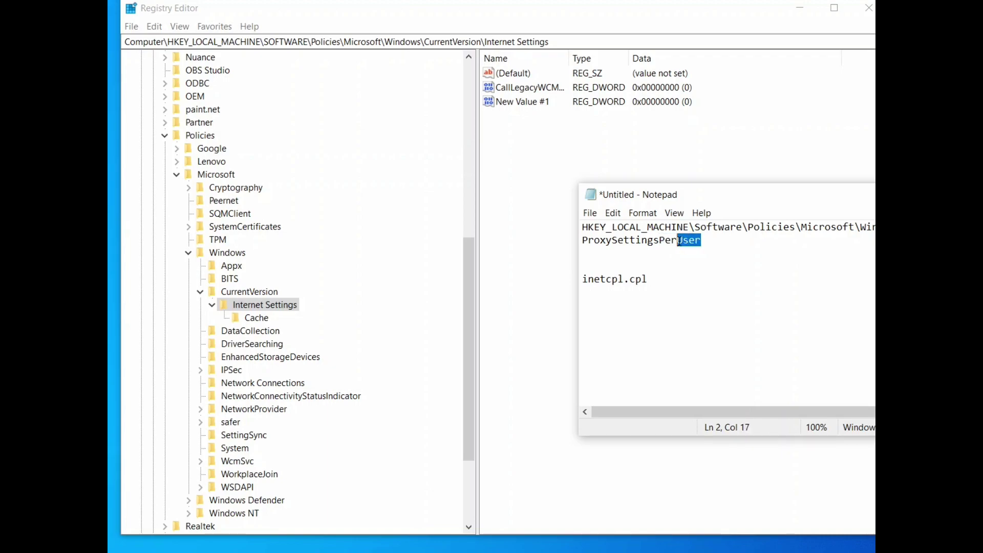
left_click(598, 251)
left_click(587, 240)
left_click_drag(588, 241, 582, 240)
Select the full name ProxySettingsPerUser and copy it.
left_click(588, 241)
left_click_drag(589, 241, 614, 243)
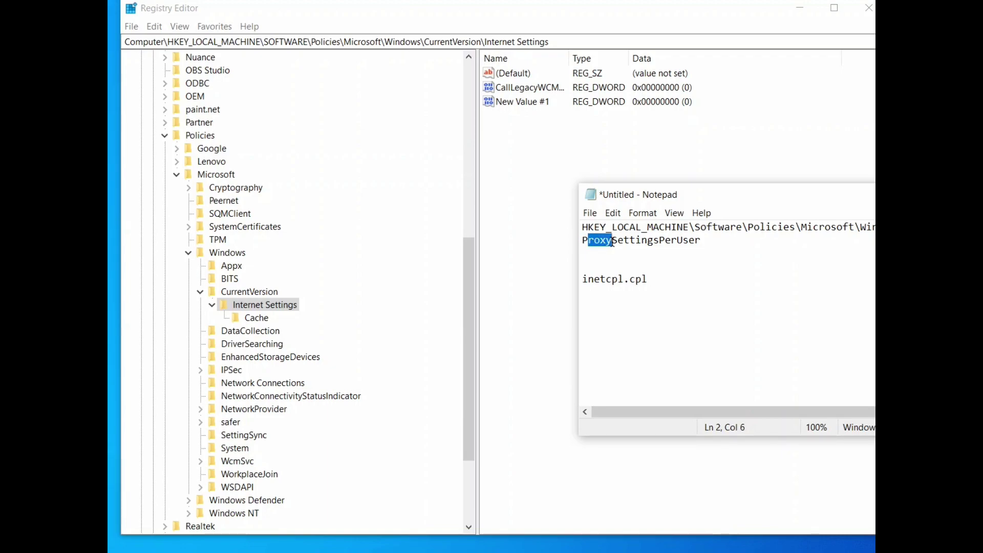
left_click(667, 243)
left_click(706, 241)
left_click_drag(706, 242, 582, 243)
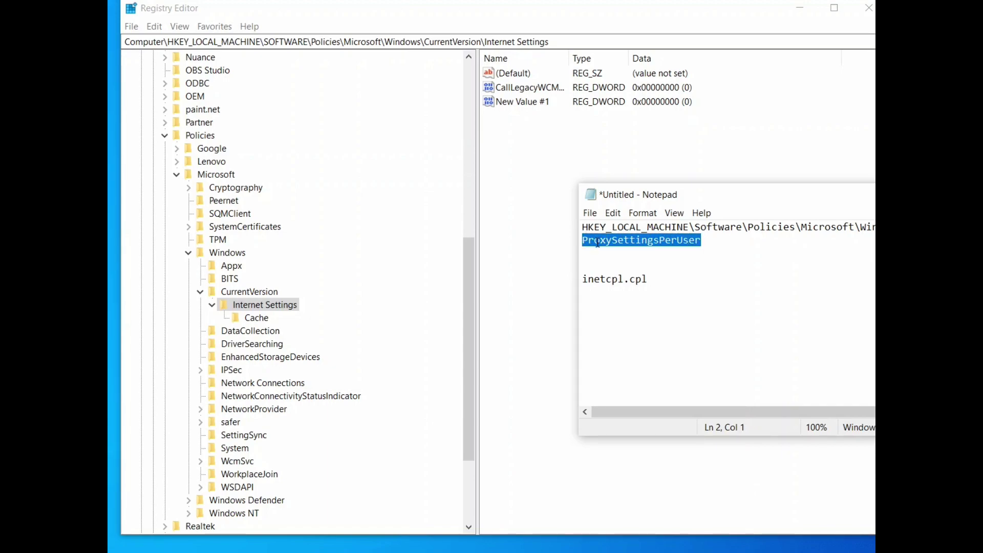
right_click(598, 242)
left_click(619, 280)
Rename New Value #1 to ProxySettingsPerUser by pasting the copied name.
right_click(510, 100)
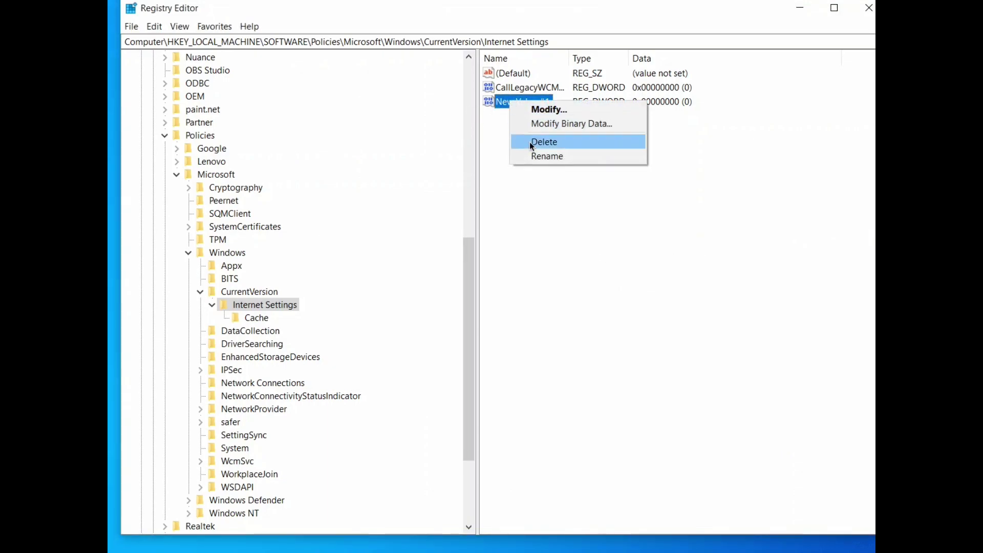
left_click(537, 156)
key("ctrl+v")
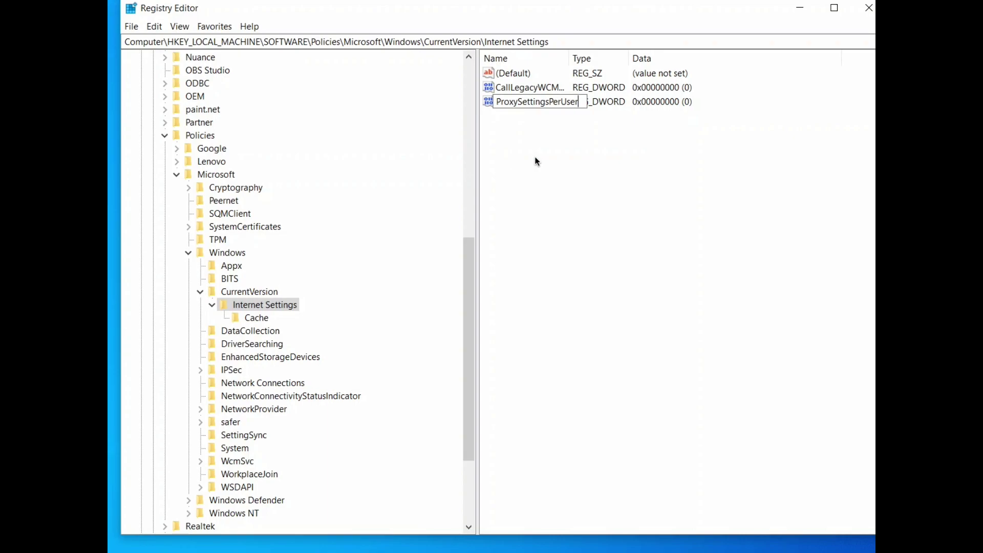
key("Return")
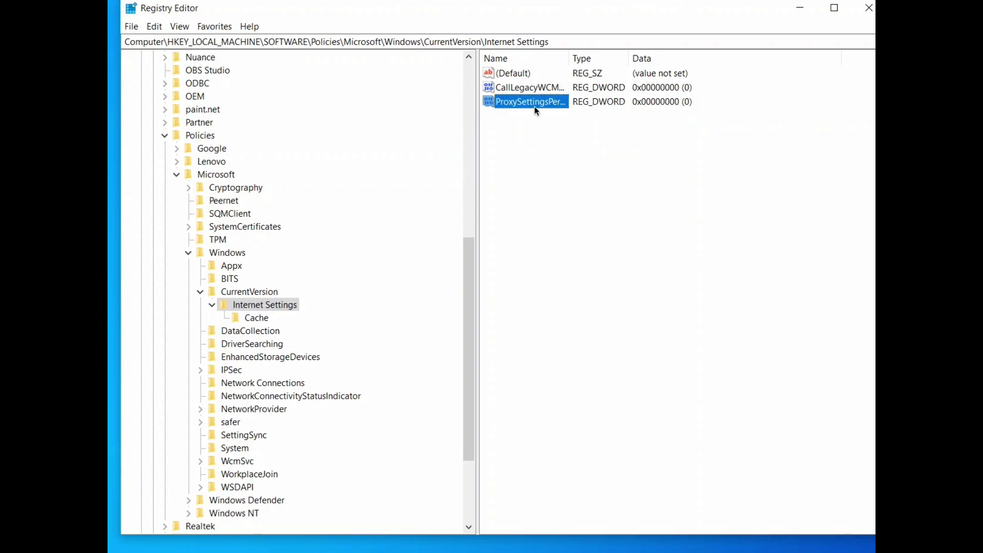
Set the ProxySettingsPerUser value data to 1 and close Registry Editor.
double_click(534, 104)
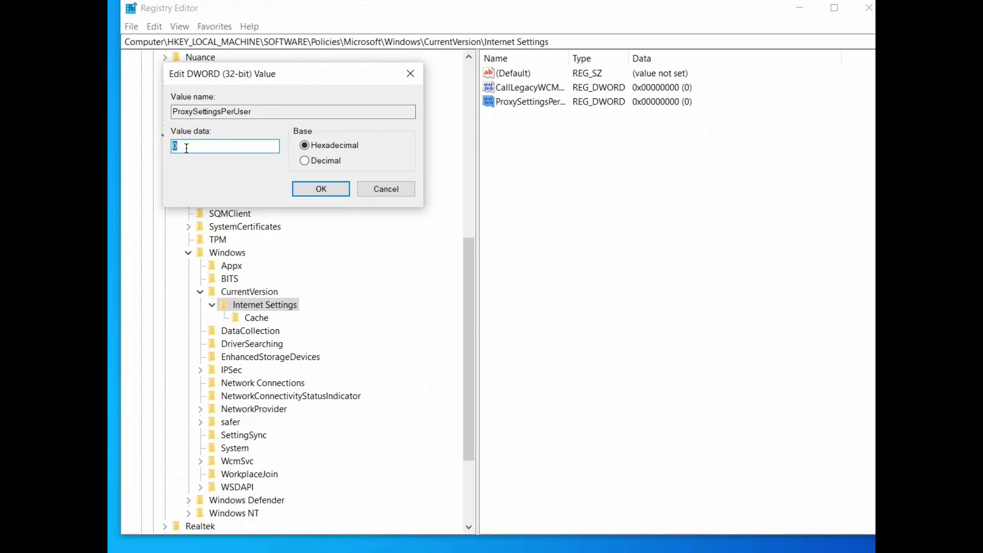
type("1")
left_click(319, 191)
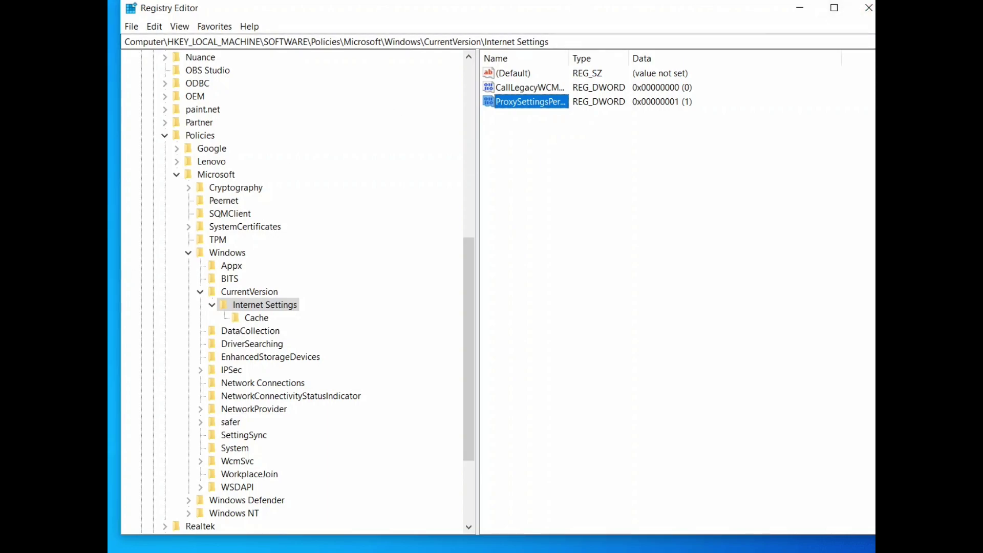
left_click(868, 10)
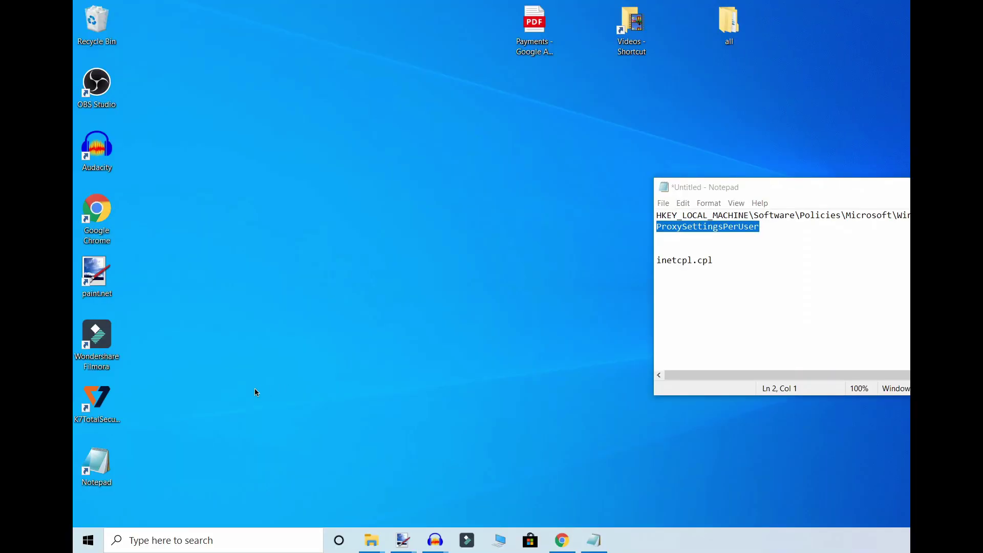
Open Run from the Start button's context menu and launch inetcpl.cpl.
right_click(88, 545)
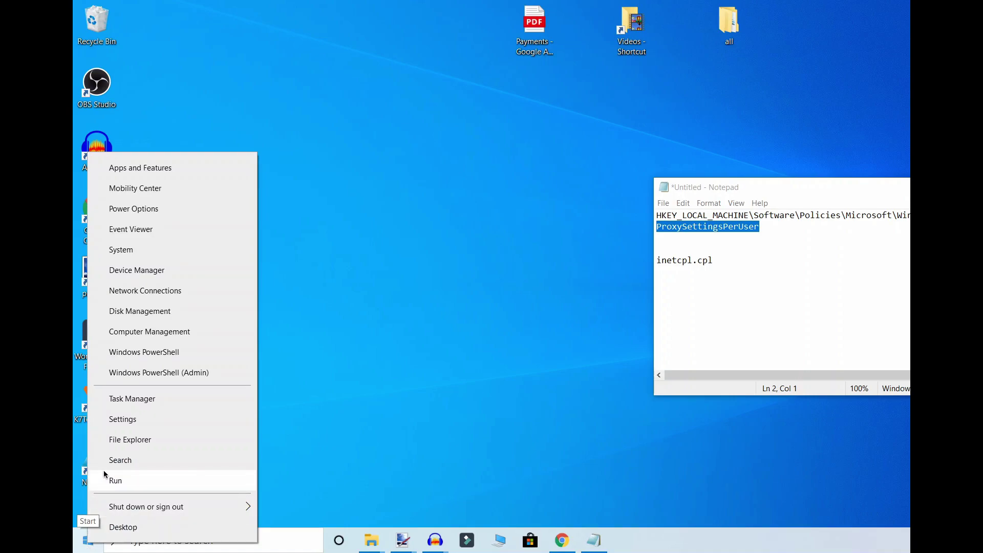
left_click(113, 480)
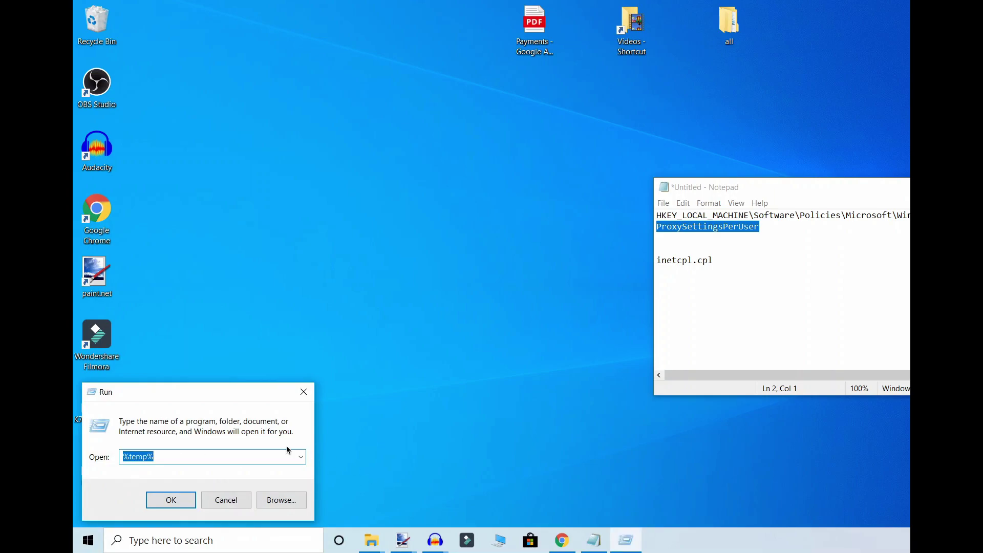
type("inet")
type("cpl.")
type("cpl")
left_click(182, 504)
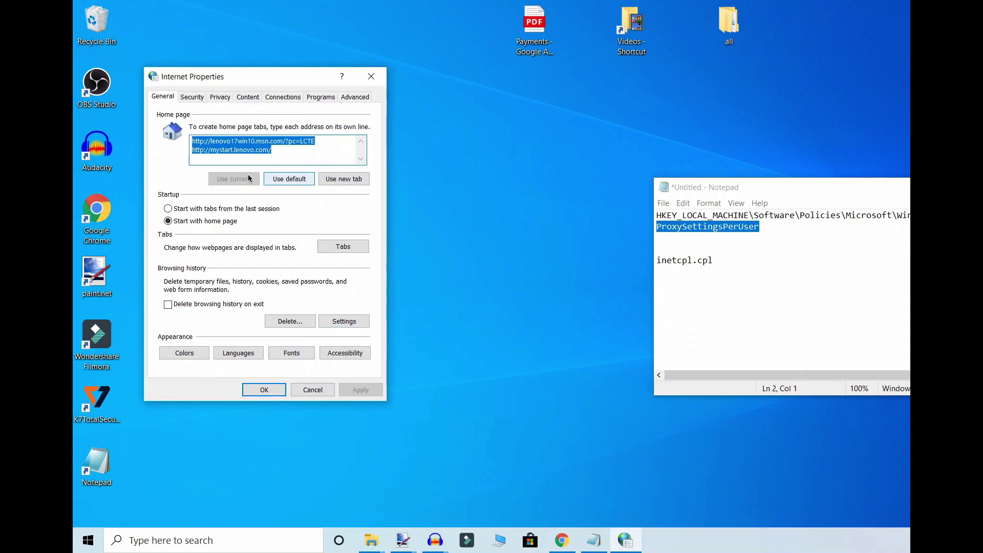
Verify 'Use a proxy server' is unticked in Connections > LAN settings, then cancel and close.
left_click(283, 98)
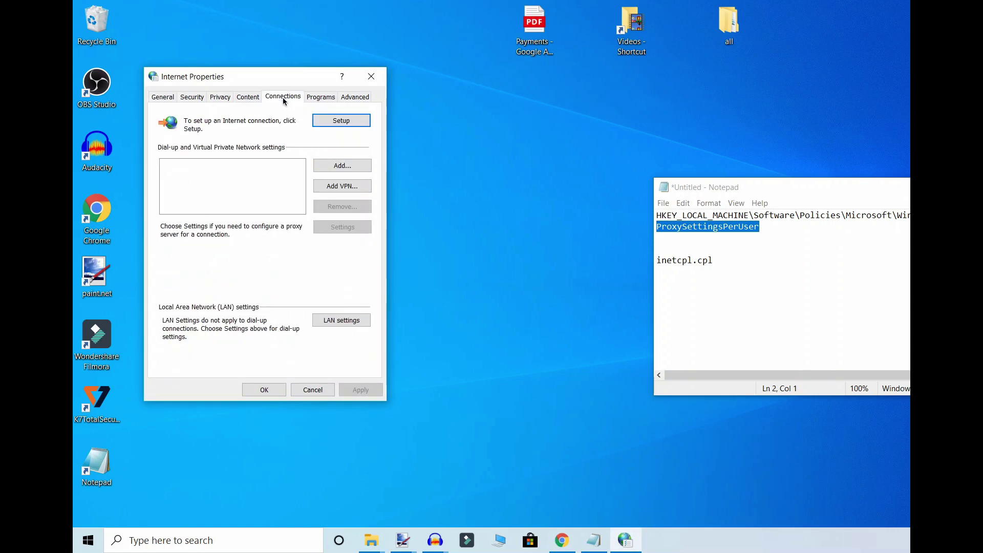
left_click(344, 321)
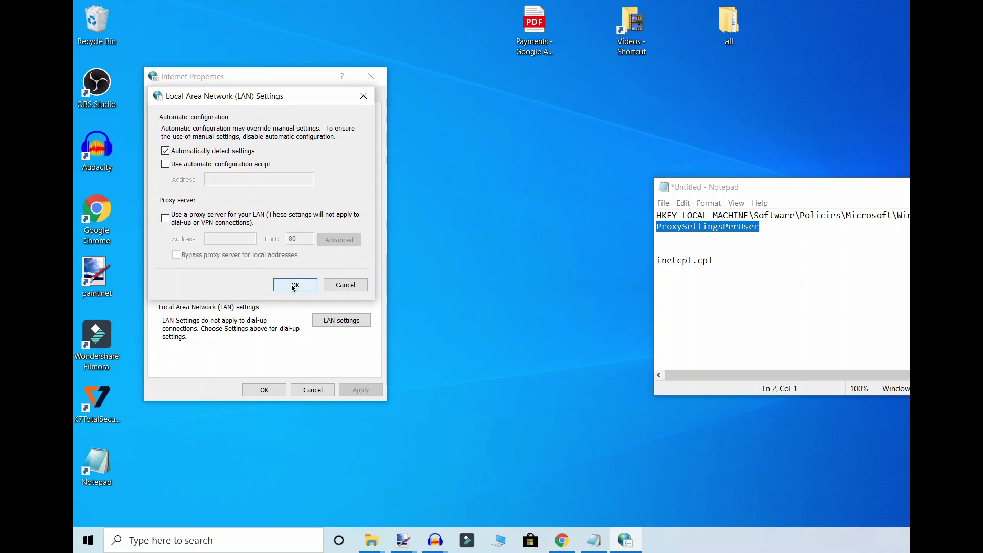
left_click(340, 285)
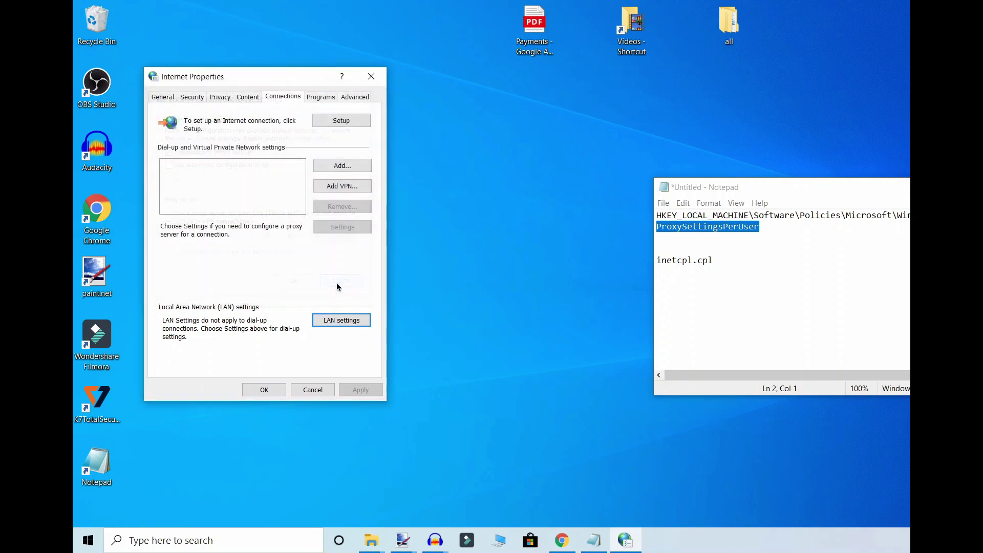
left_click(372, 76)
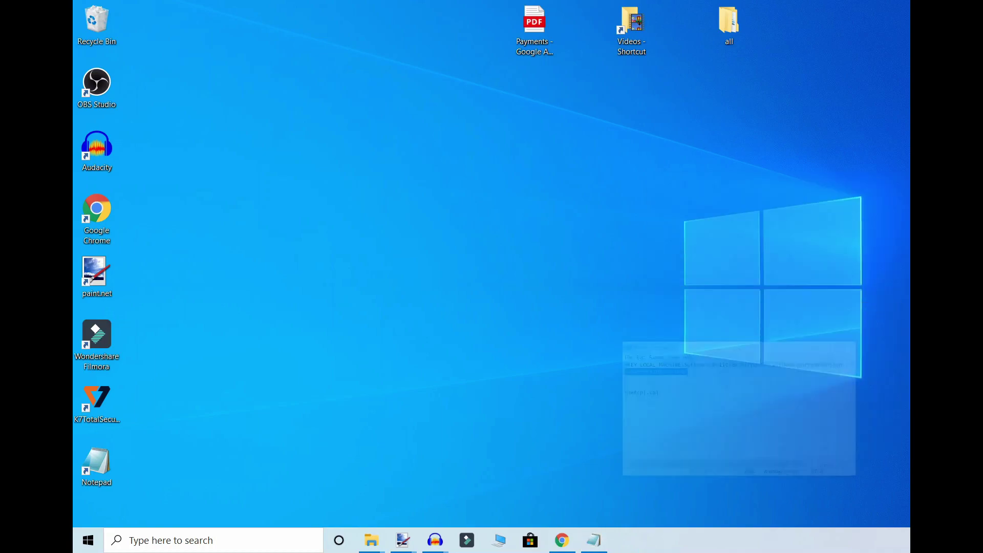